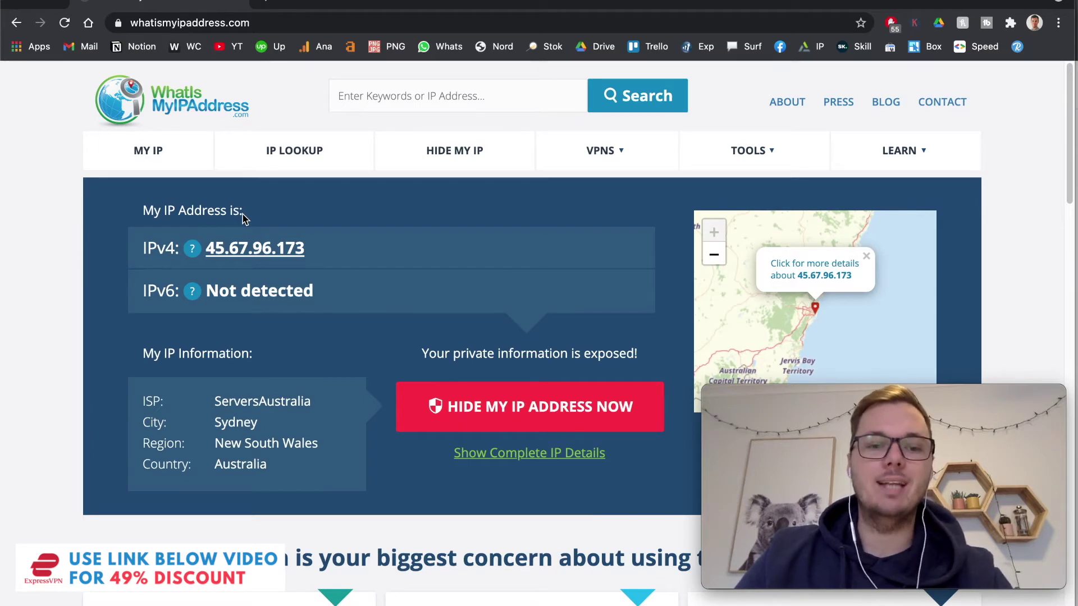
scroll(244, 217, "down", 1)
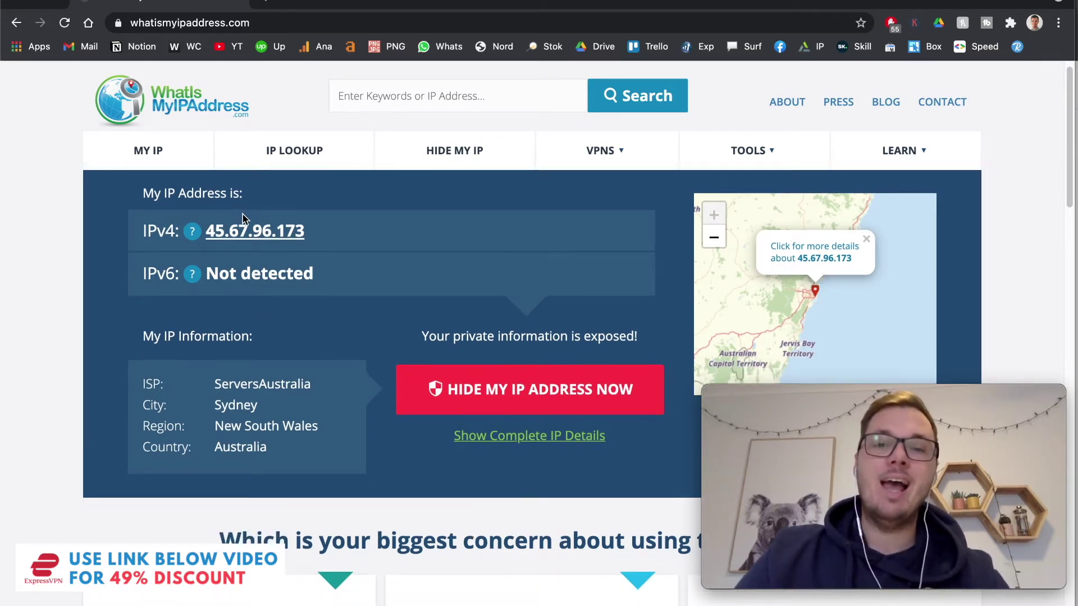
scroll(243, 217, "down", 2)
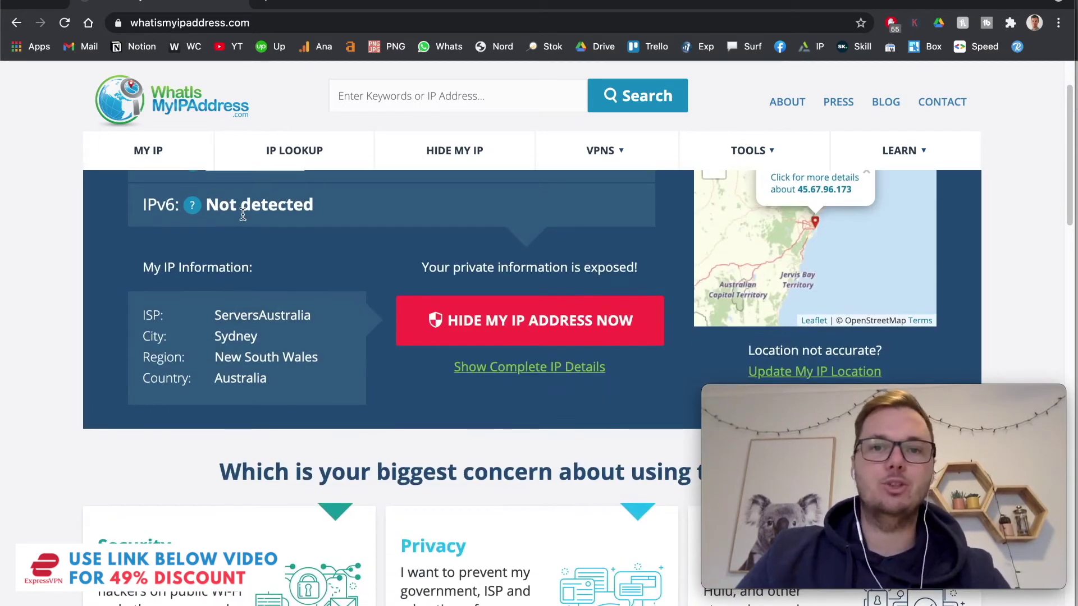
scroll(243, 218, "up", 1)
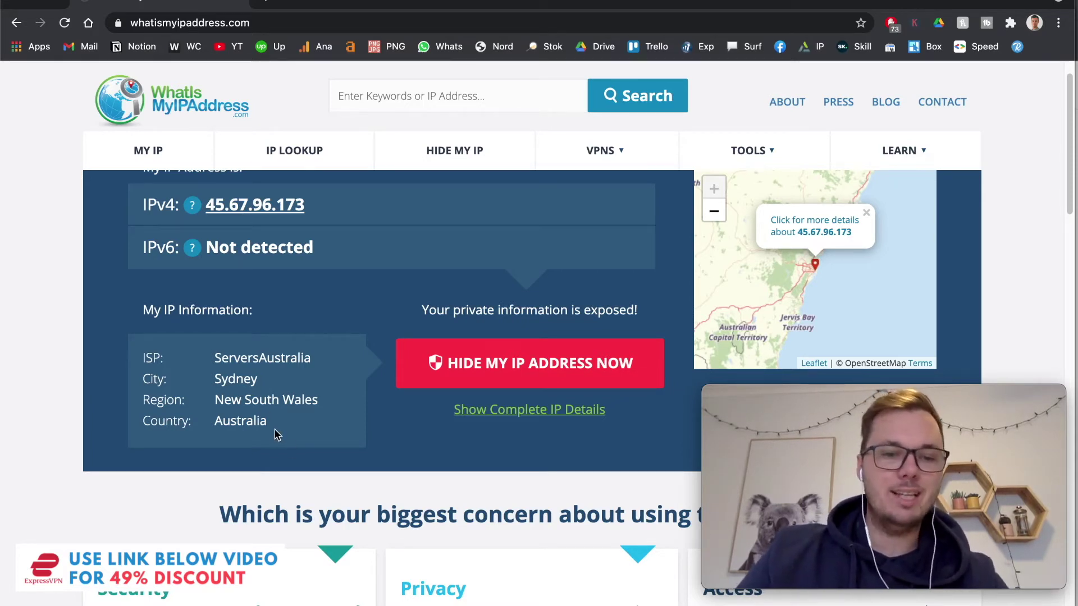
Highlight the Australia country entry on the Sydney IP lookup, then bring up ExpressVPN.
left_click_drag(278, 425, 240, 394)
left_click(239, 394)
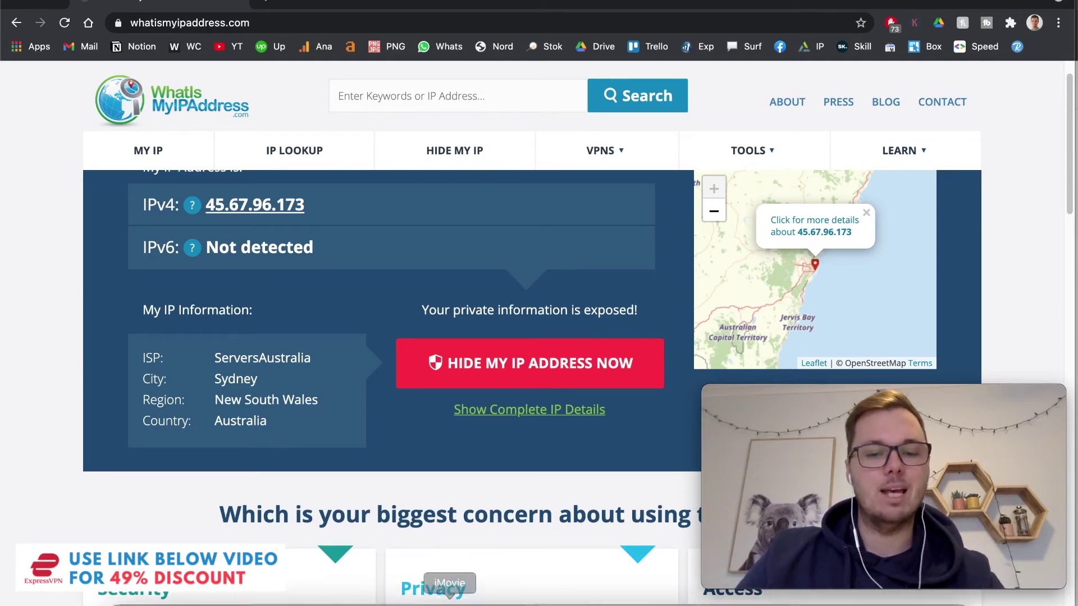
left_click(498, 593)
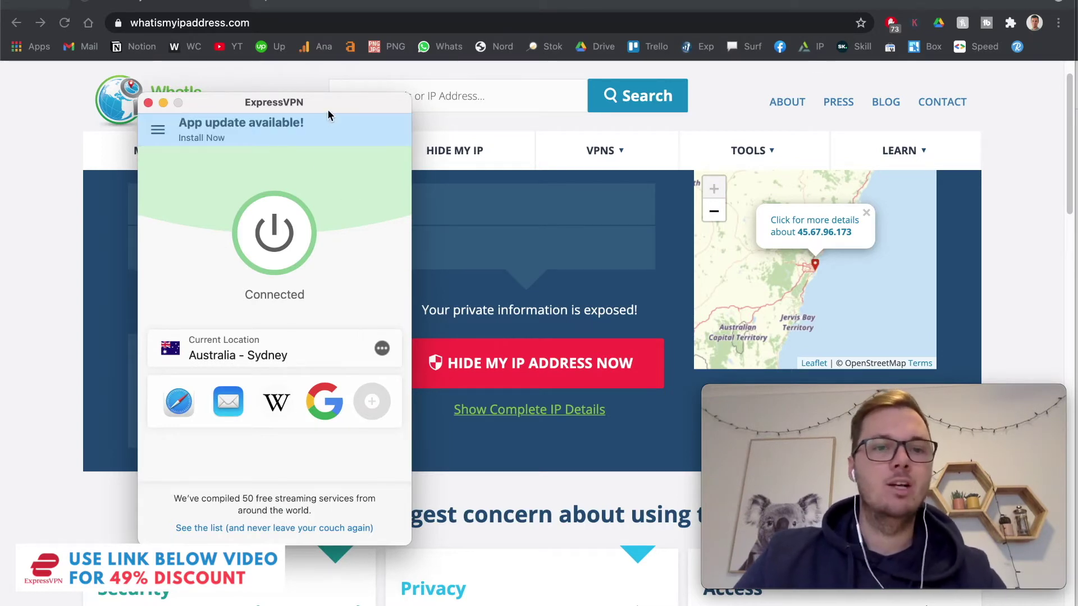
Move the ExpressVPN window down and to the left, then nudge it slightly back up.
left_click_drag(327, 109, 260, 134)
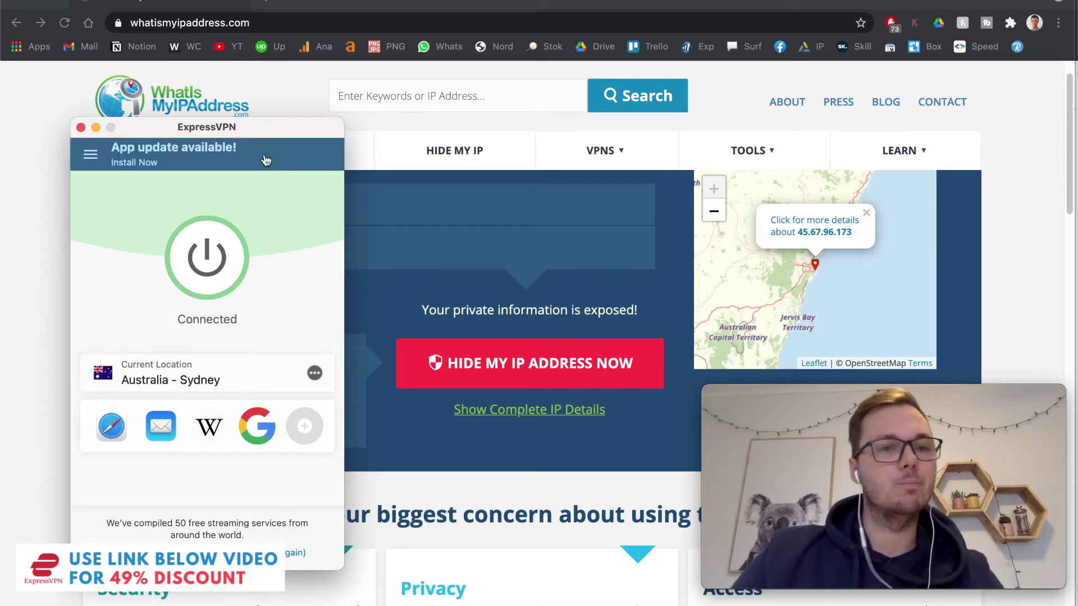
left_click_drag(272, 126, 271, 100)
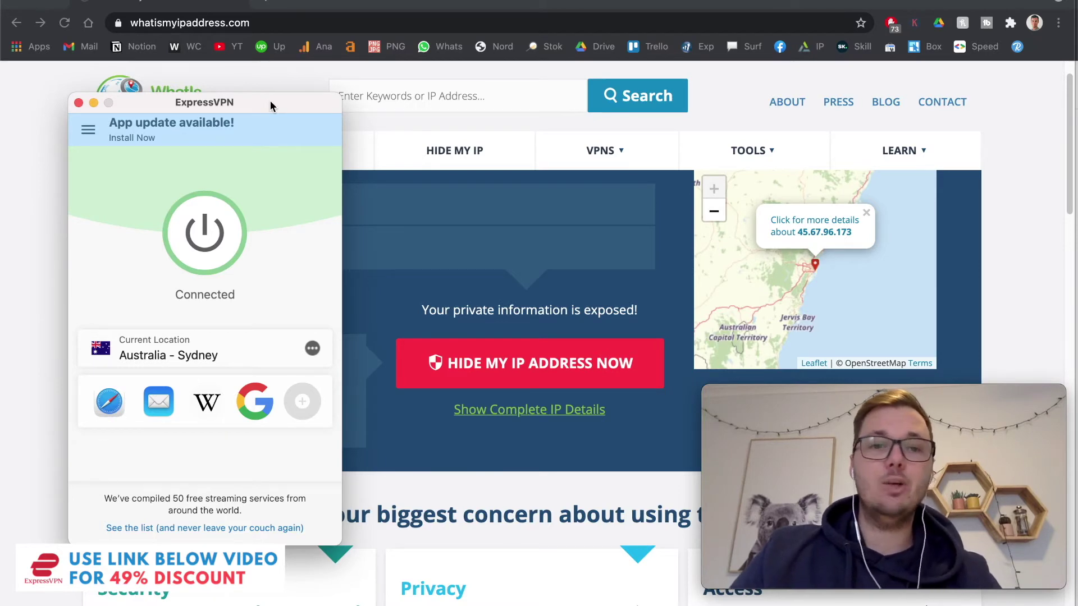
Search locations for 'can', connect to Canada – Toronto, and minimize ExpressVPN.
left_click(314, 346)
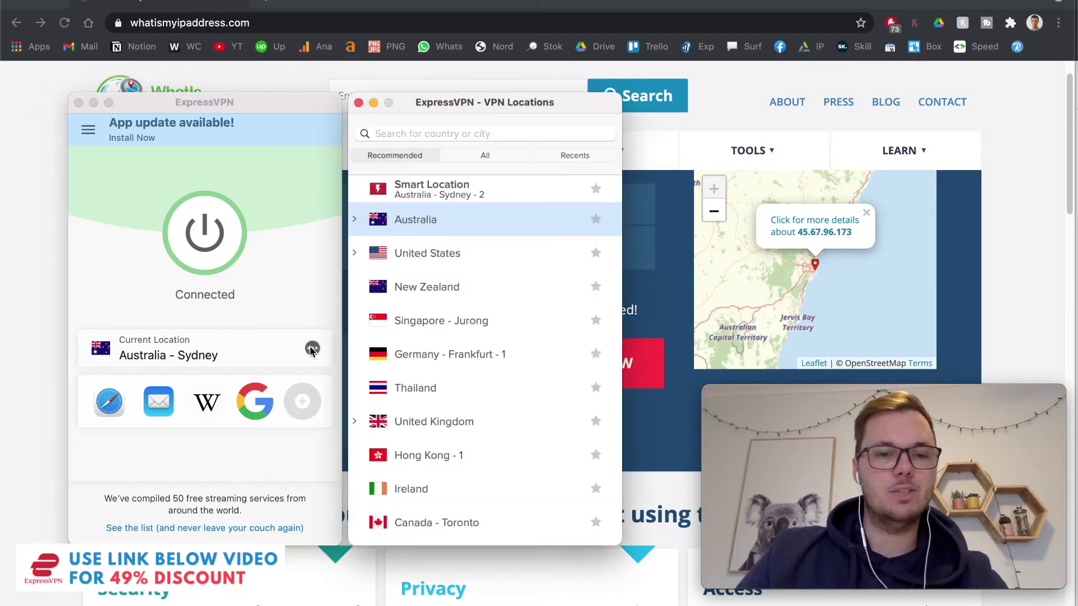
left_click(438, 133)
type("can")
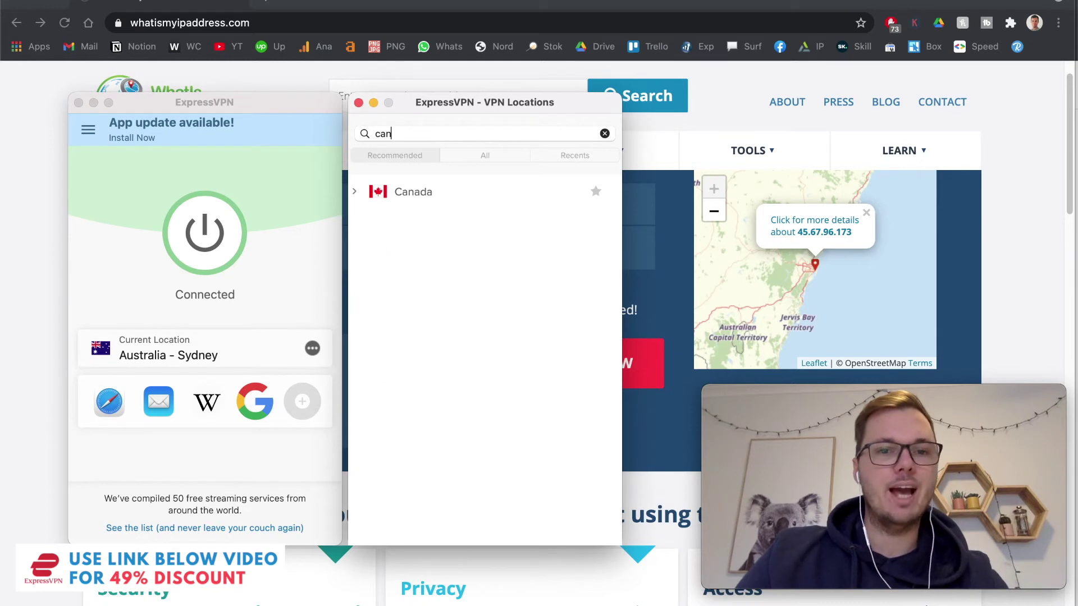
left_click(355, 191)
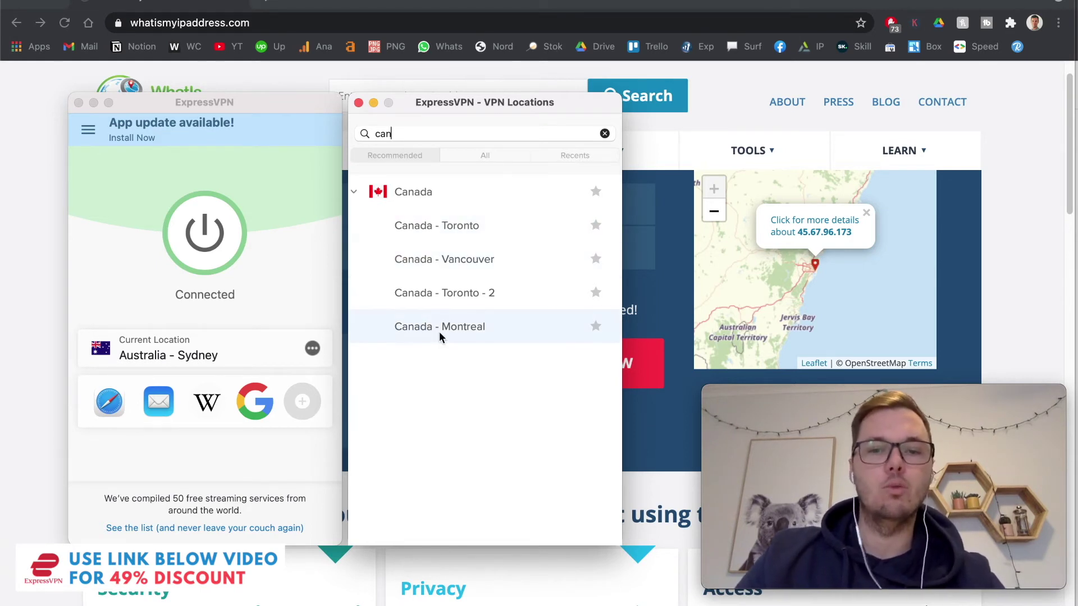
left_click(355, 192)
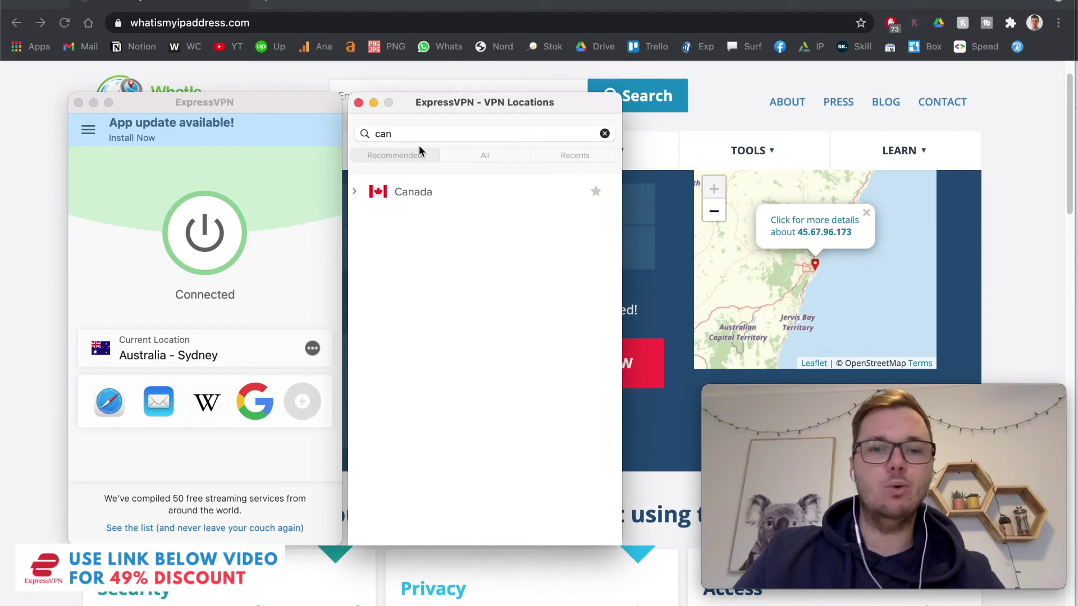
double_click(404, 192)
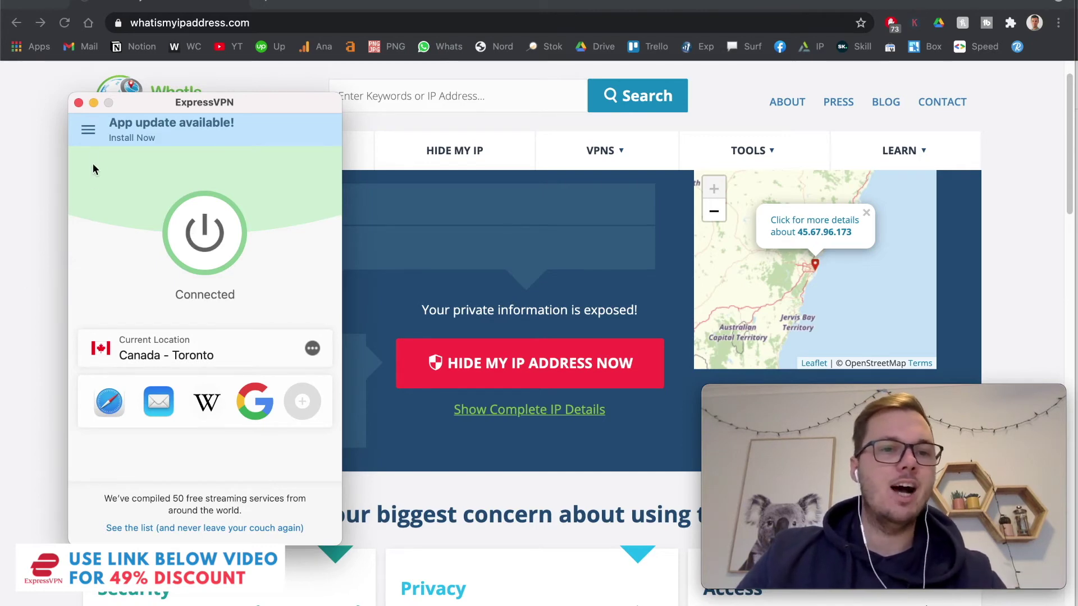
left_click(94, 102)
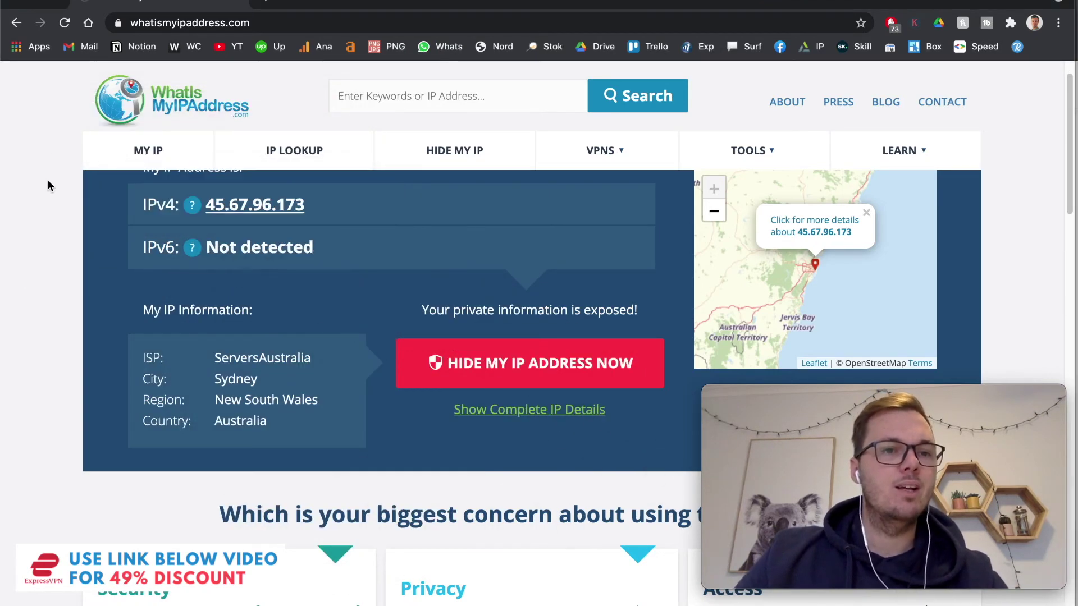
Reload whatismyipaddress.com to show the Netminders IP in Toronto, Ontario, Canada.
left_click(64, 23)
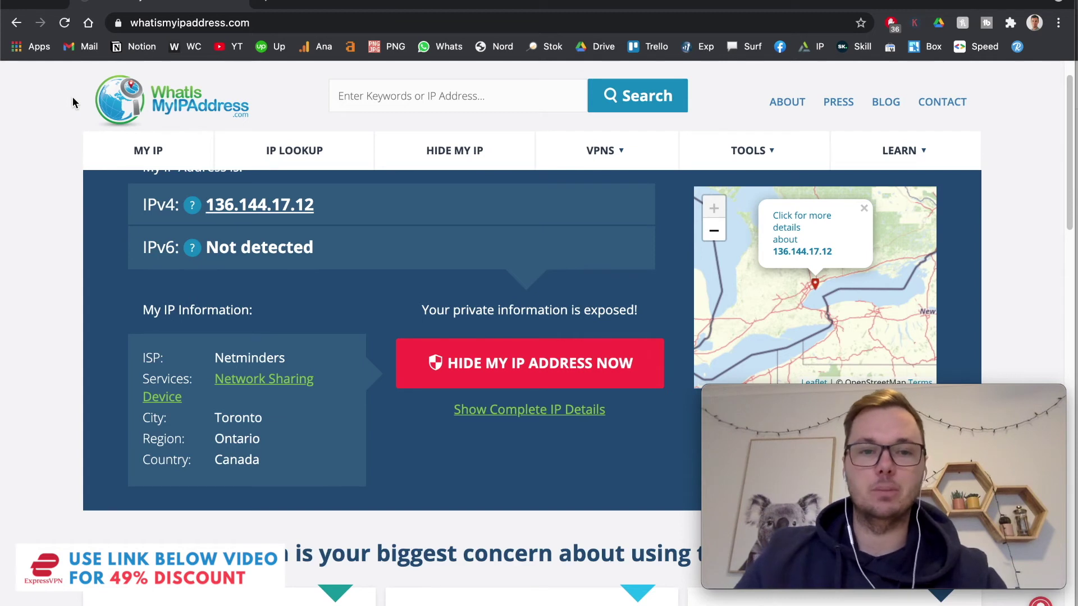
scroll(336, 304, "up", 1)
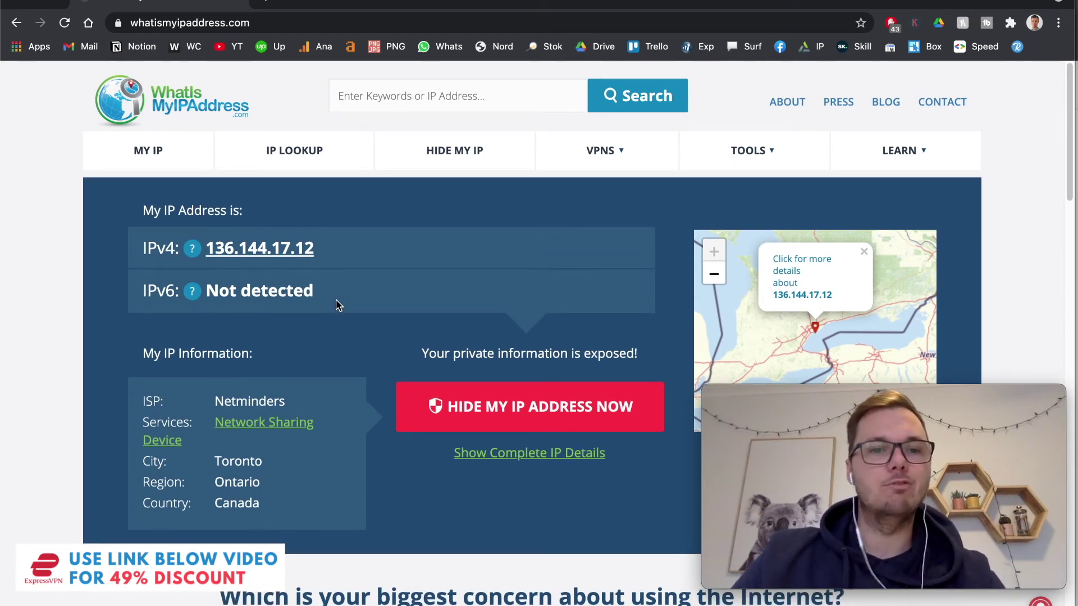
Select the IPv4 address 136.144.17.12 on the IP lookup page.
left_click_drag(318, 250, 207, 251)
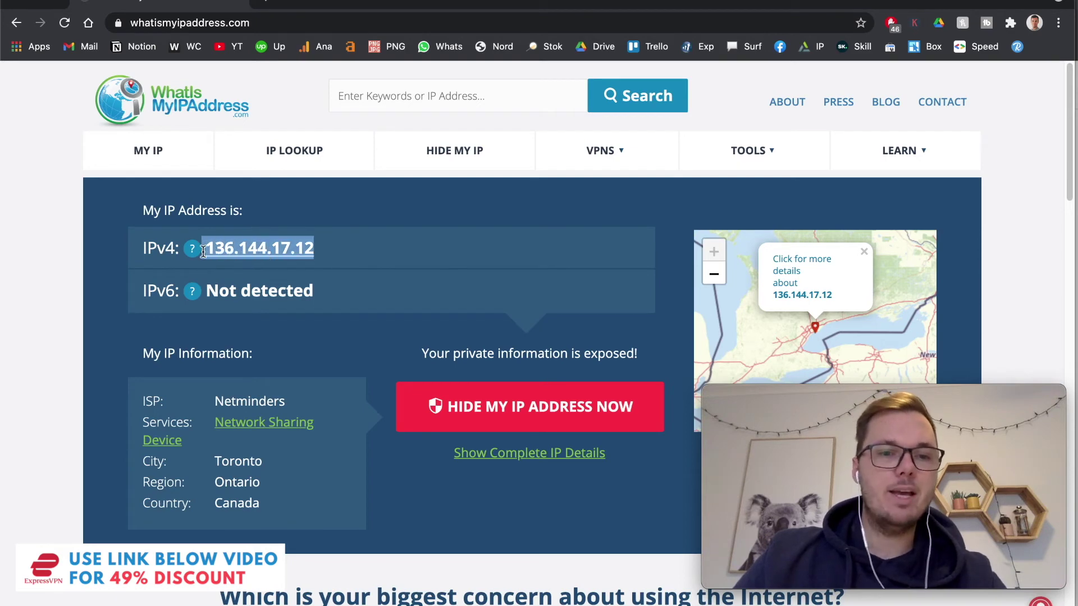
scroll(208, 251, "down", 5)
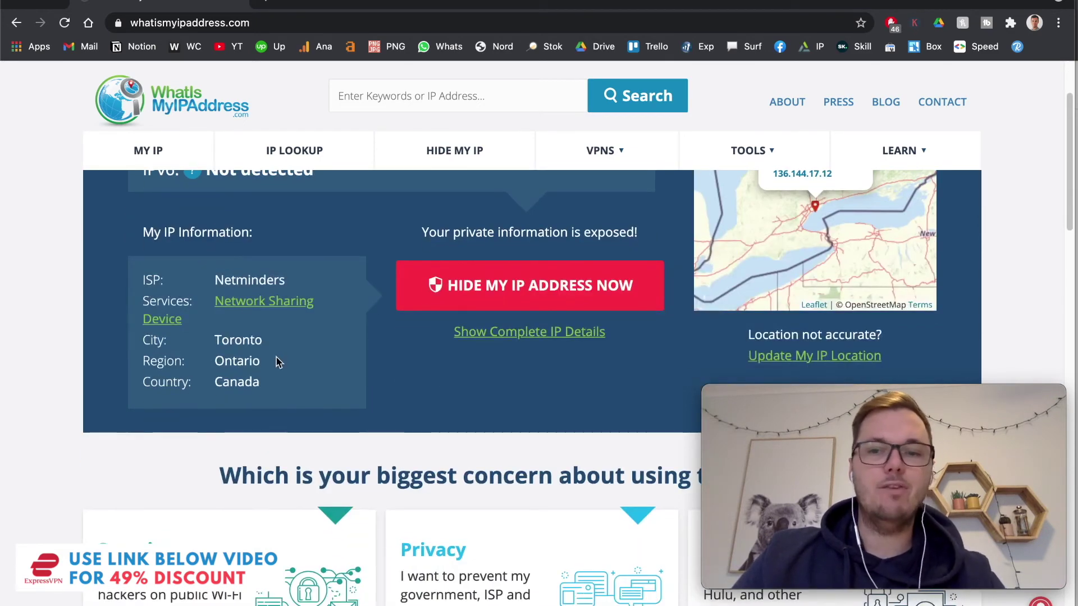
scroll(278, 360, "up", 2)
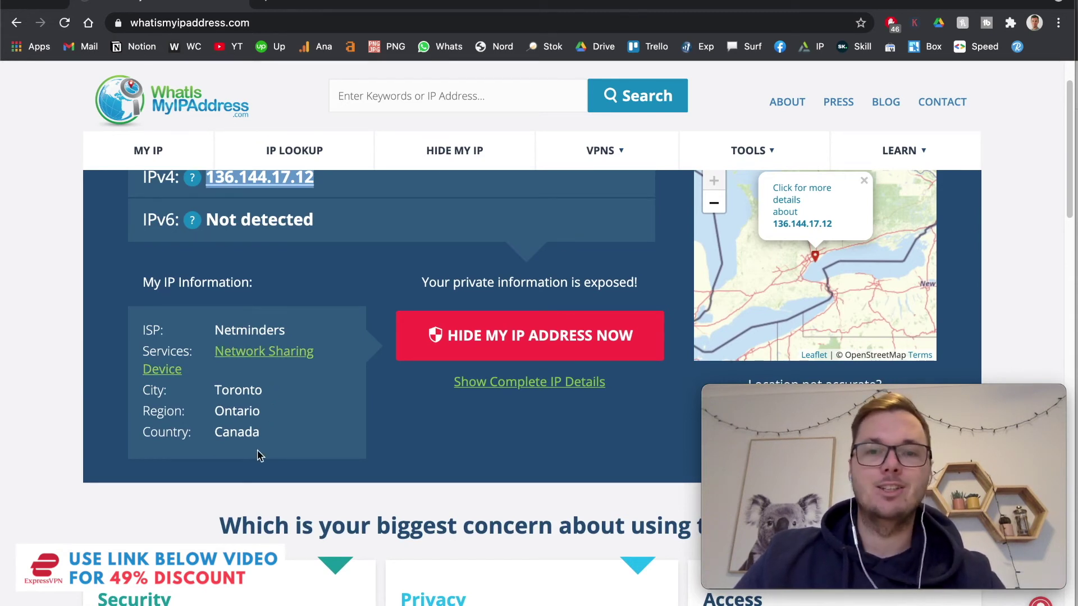
scroll(258, 455, "up", 1)
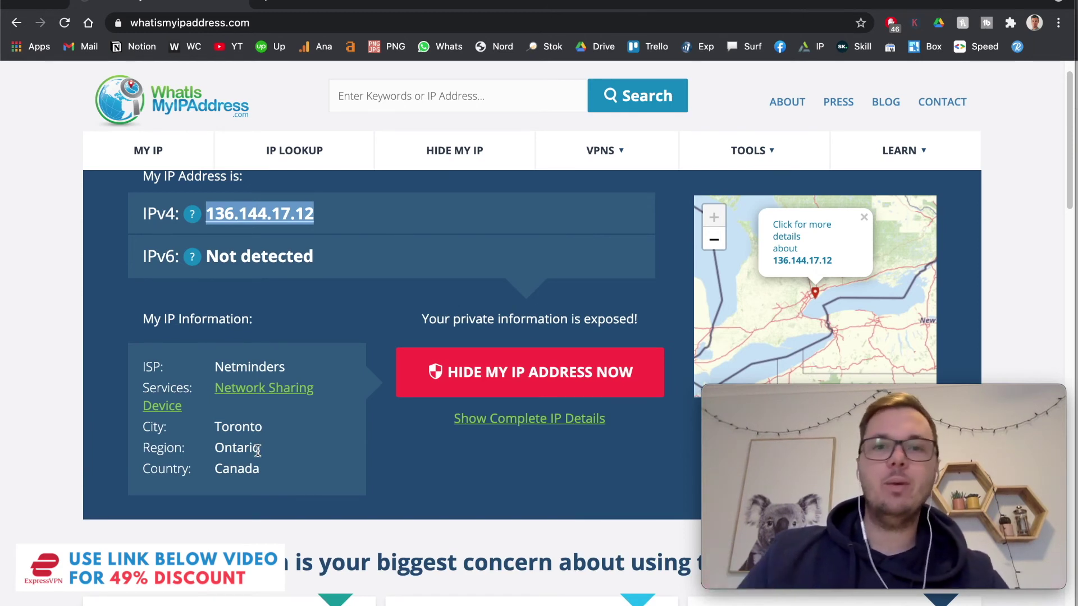
scroll(258, 454, "up", 1)
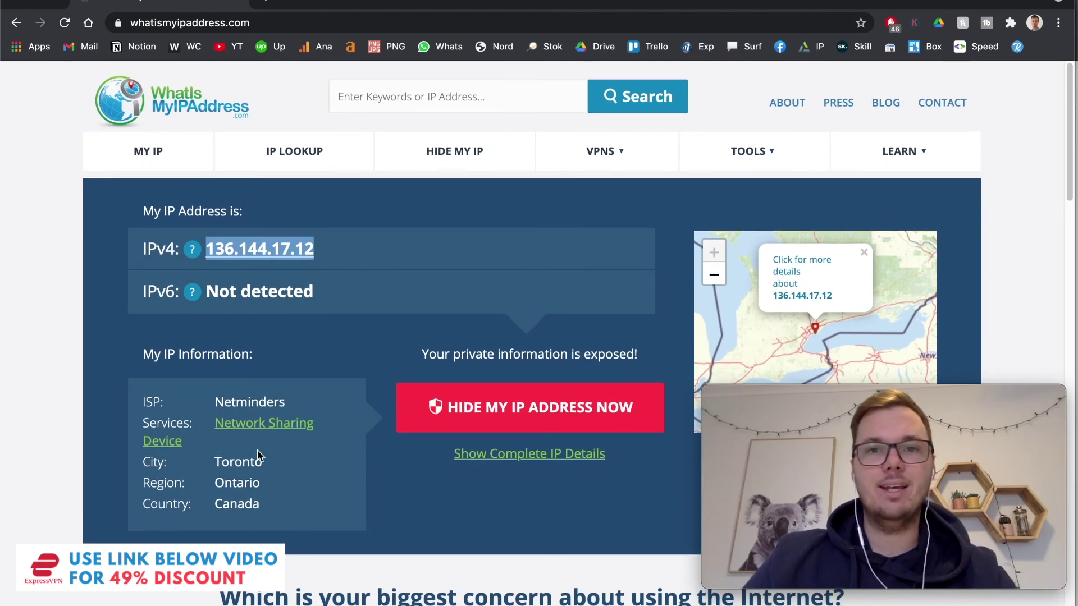